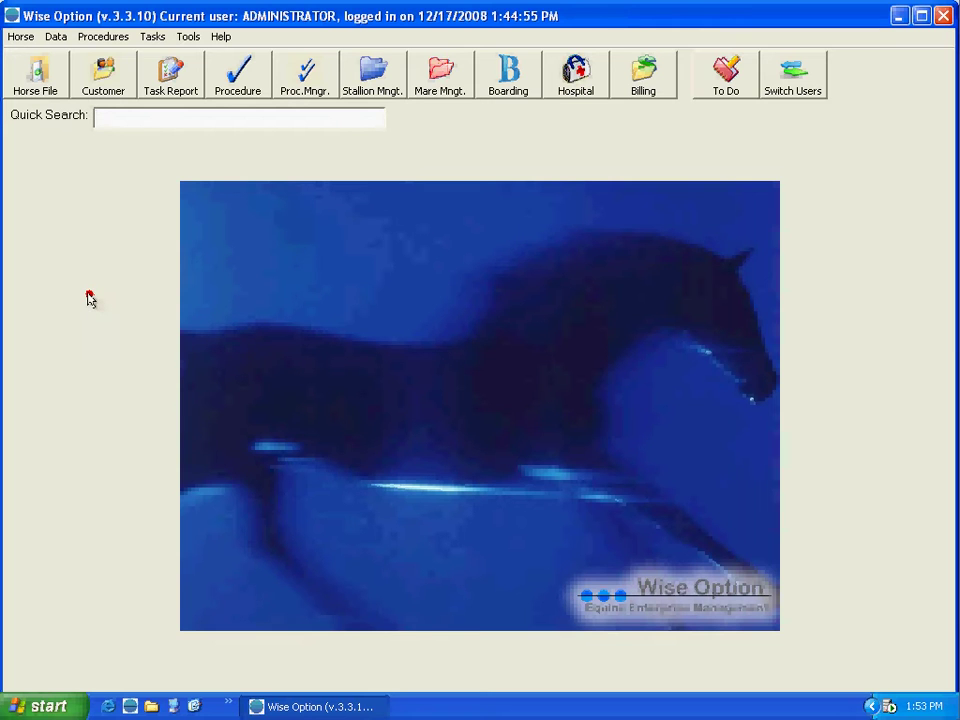
Open stallion Hott Sudden's record from the Horse File list for editing
{"action": "left_click", "coordinate": [42, 88]}
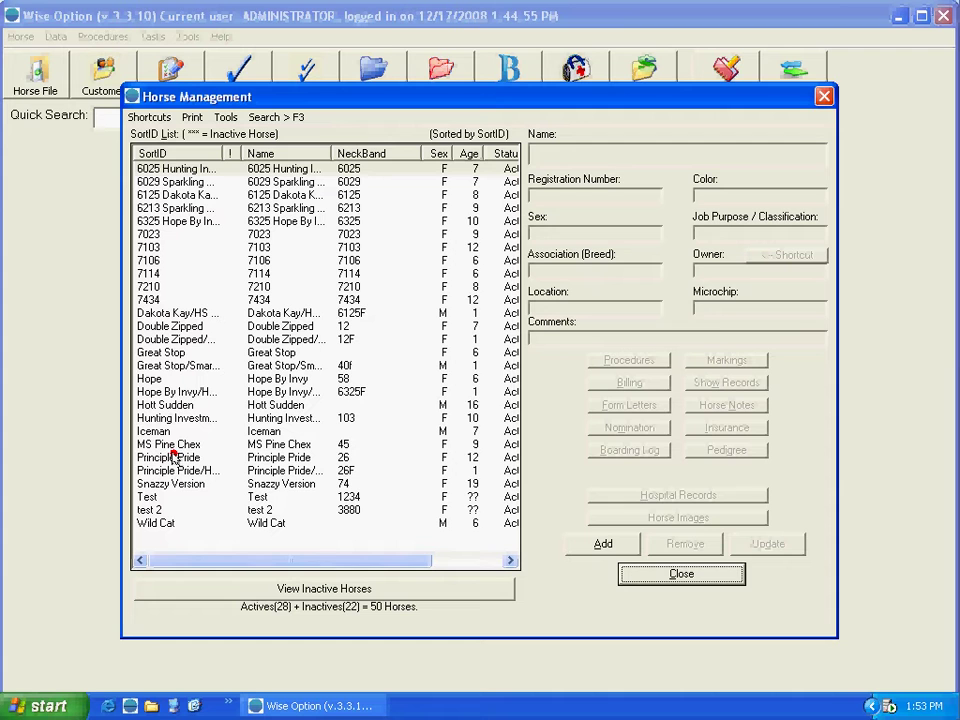
{"action": "left_click", "coordinate": [168, 410]}
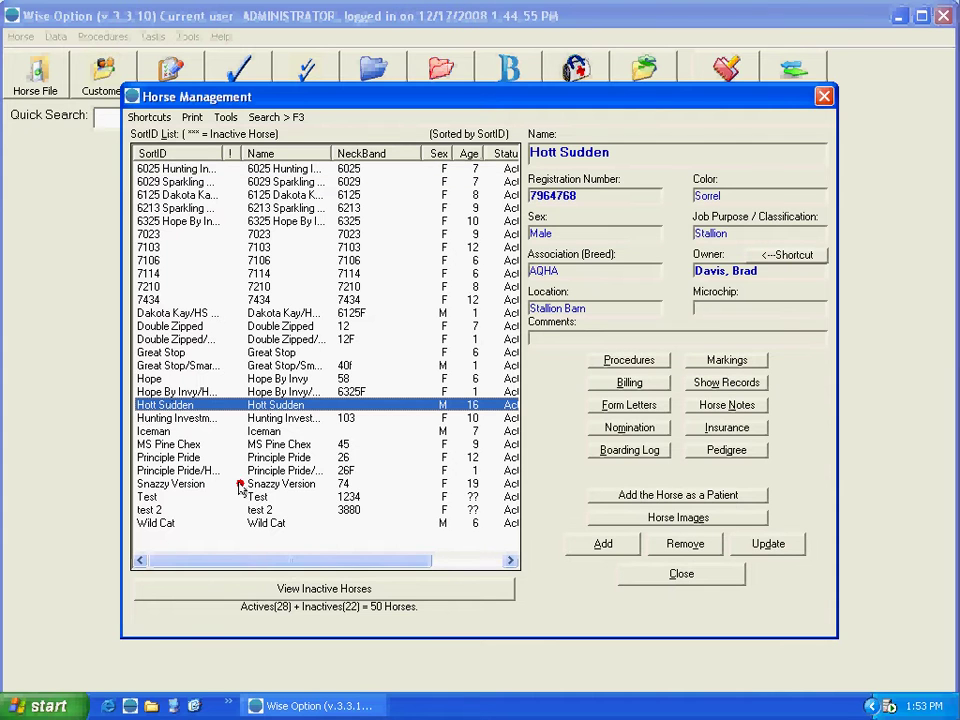
{"action": "left_click", "coordinate": [776, 546]}
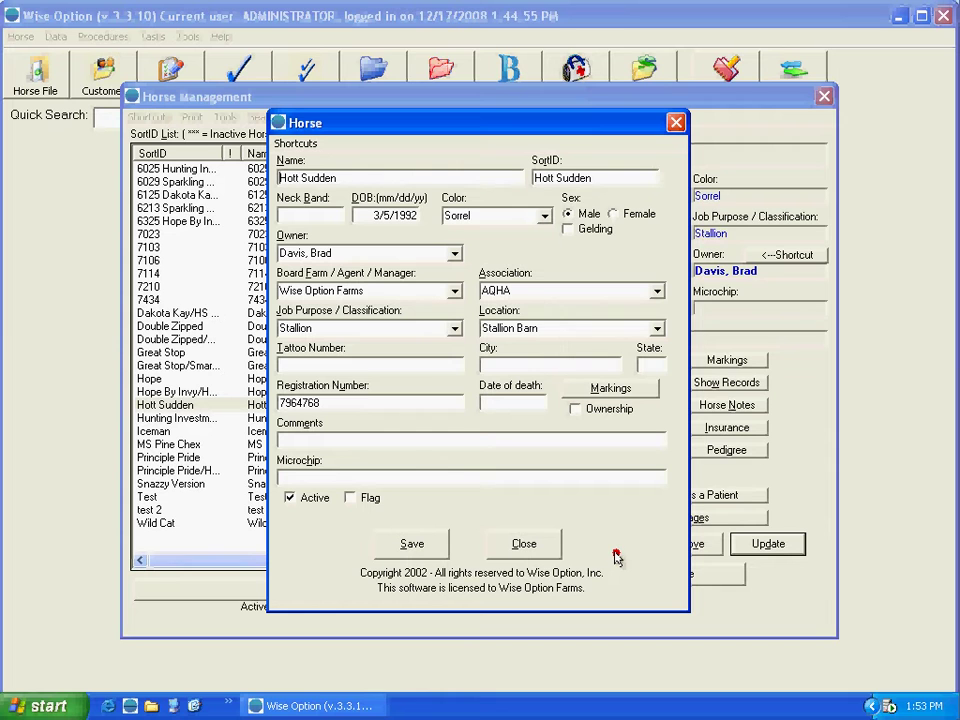
{"action": "left_click", "coordinate": [305, 145]}
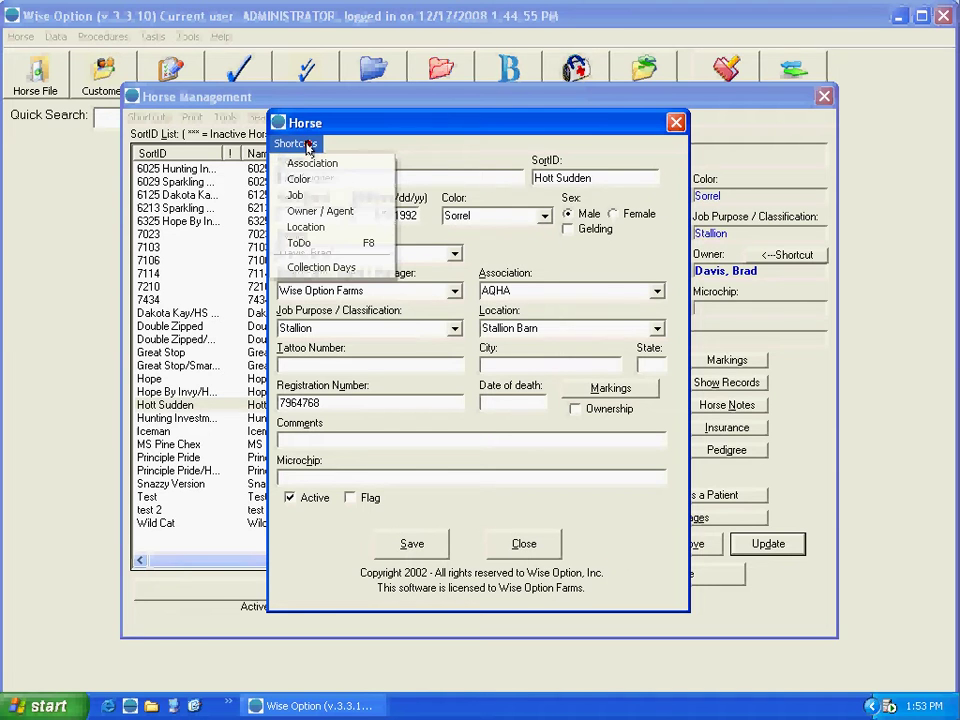
{"action": "left_click", "coordinate": [367, 268]}
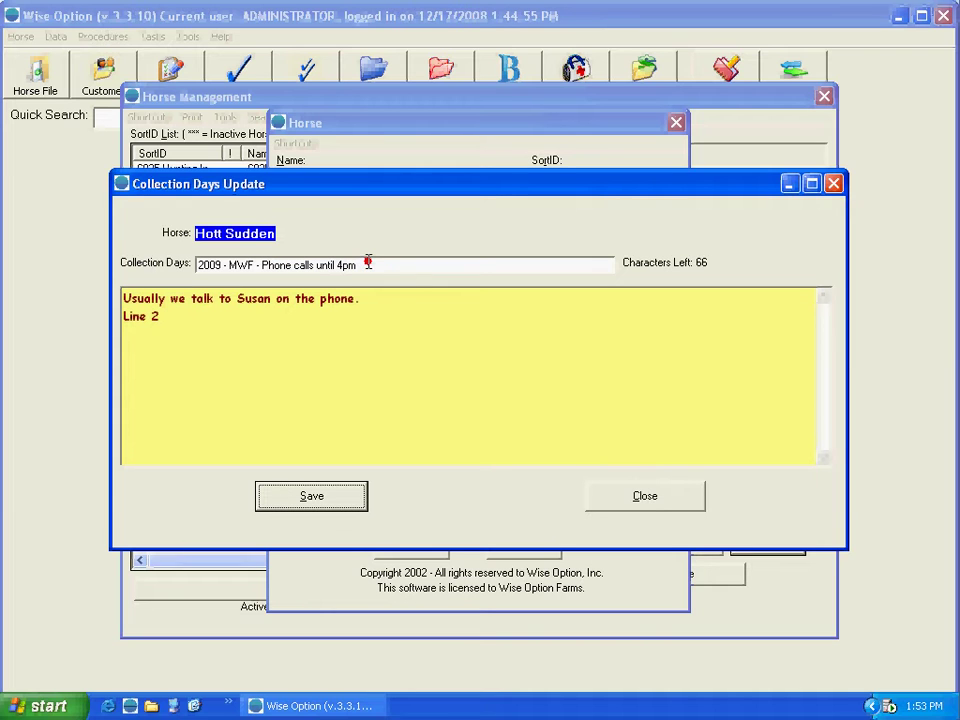
{"action": "left_click", "coordinate": [367, 262]}
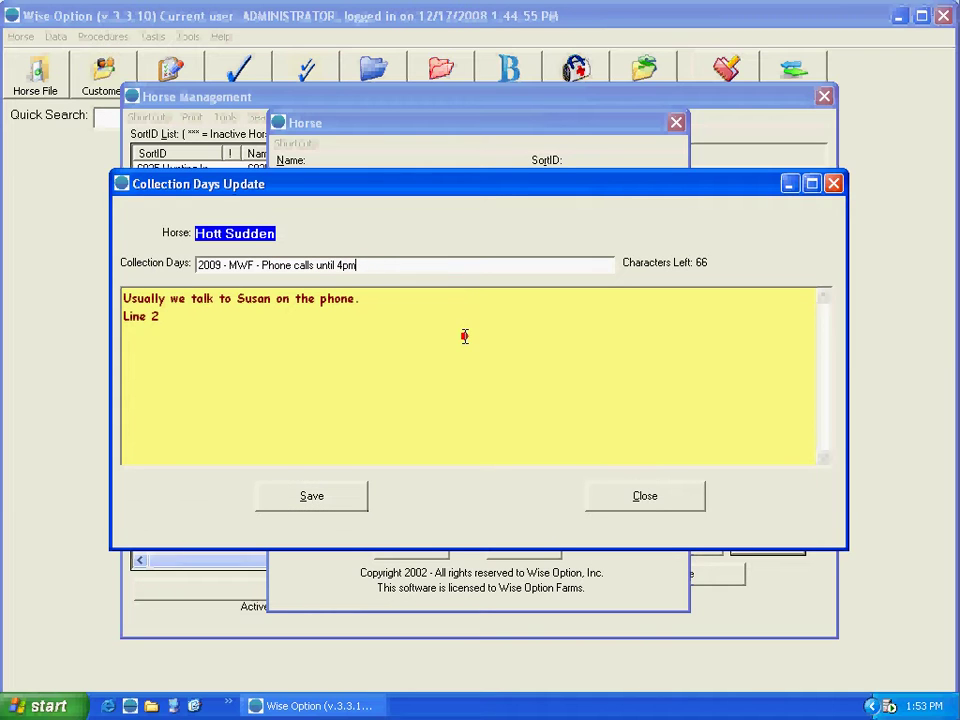
{"action": "key", "text": "shift+Home"}
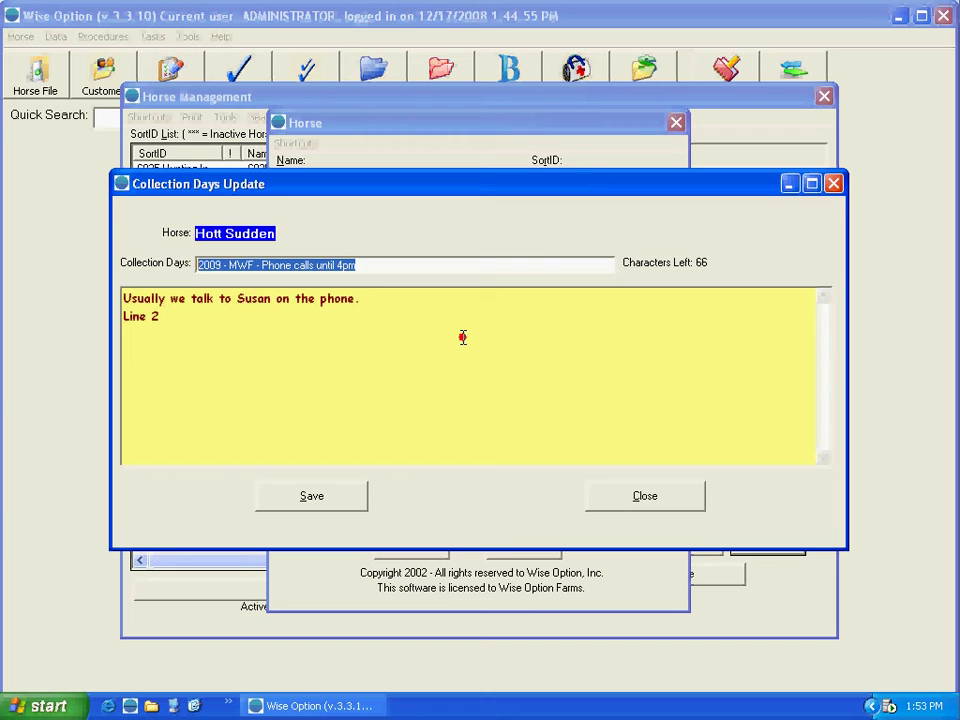
{"action": "key", "text": "End"}
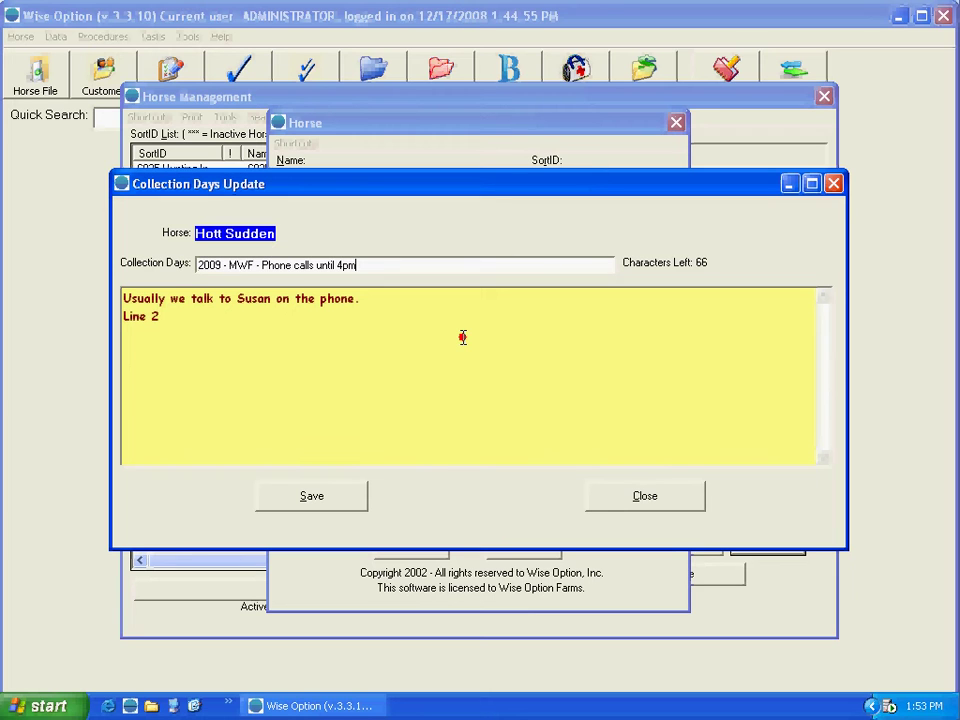
{"action": "key", "text": "Right"}
{"action": "key", "text": "Right"}
{"action": "key", "text": "Right"}
{"action": "key", "text": "Right"}
{"action": "key", "text": "Right"}
{"action": "key", "text": "Right"}
{"action": "key", "text": "shift+Right"}
{"action": "key", "text": "shift+Right"}
{"action": "key", "text": "shift+Right"}
{"action": "key", "text": "Right"}
{"action": "key", "text": "Right"}
{"action": "key", "text": "Right"}
{"action": "key", "text": "Right"}
{"action": "key", "text": "End"}
Add 'Line 3' below Line 2 in the notes and save the collection days
{"action": "left_click", "coordinate": [462, 337]}
{"action": "key", "text": "End"}
{"action": "key", "text": "shift+Home"}
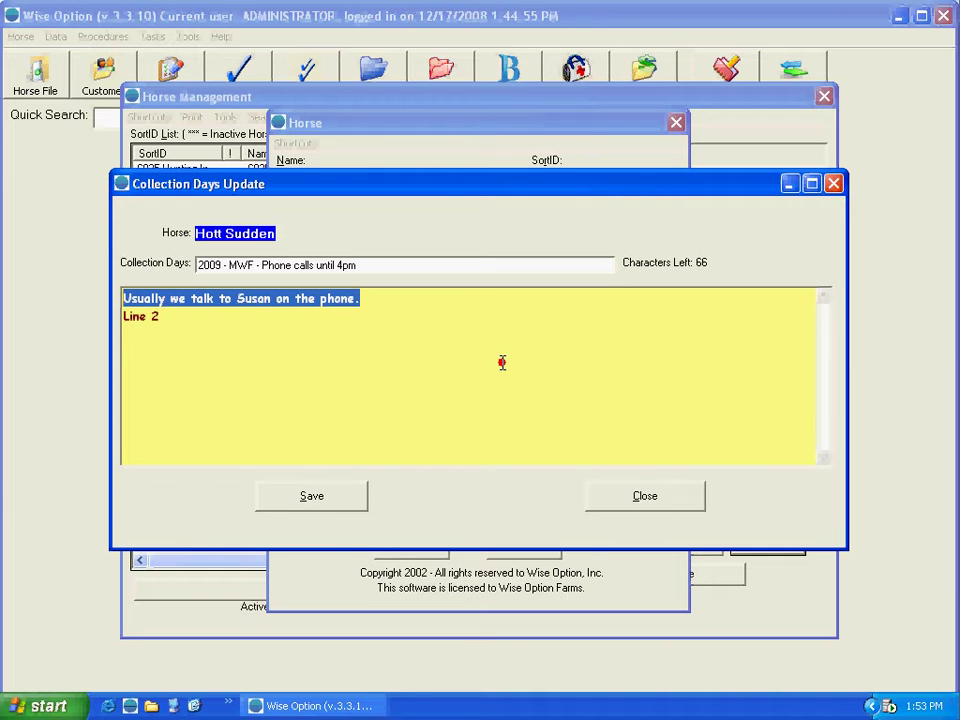
{"action": "left_click", "coordinate": [502, 362]}
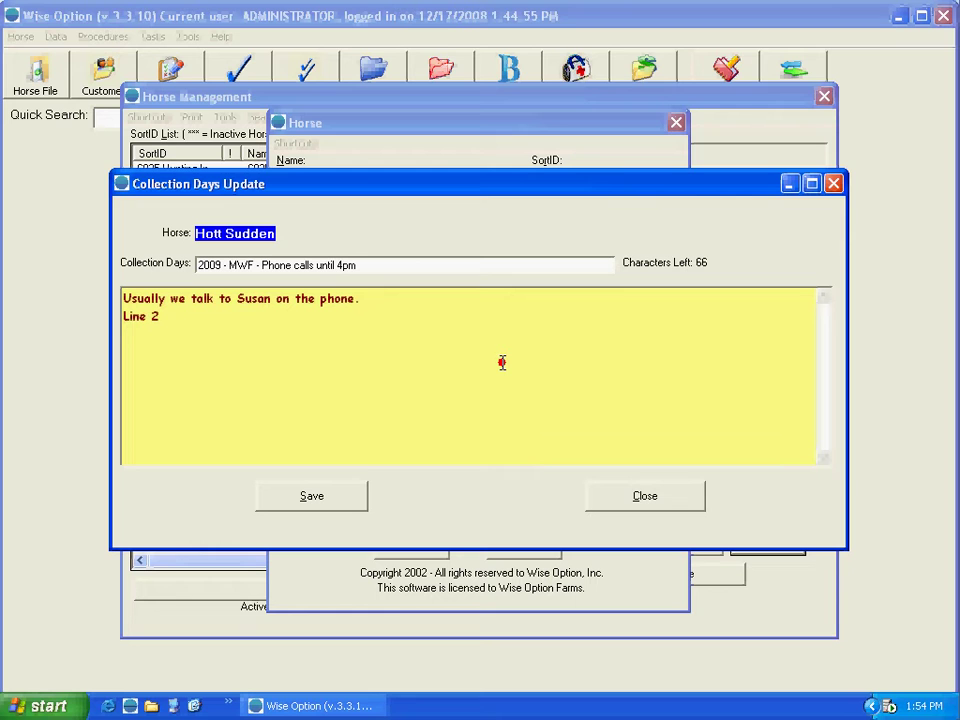
{"action": "key", "text": "Return"}
{"action": "type", "text": "Line 3"}
{"action": "left_click", "coordinate": [316, 494]}
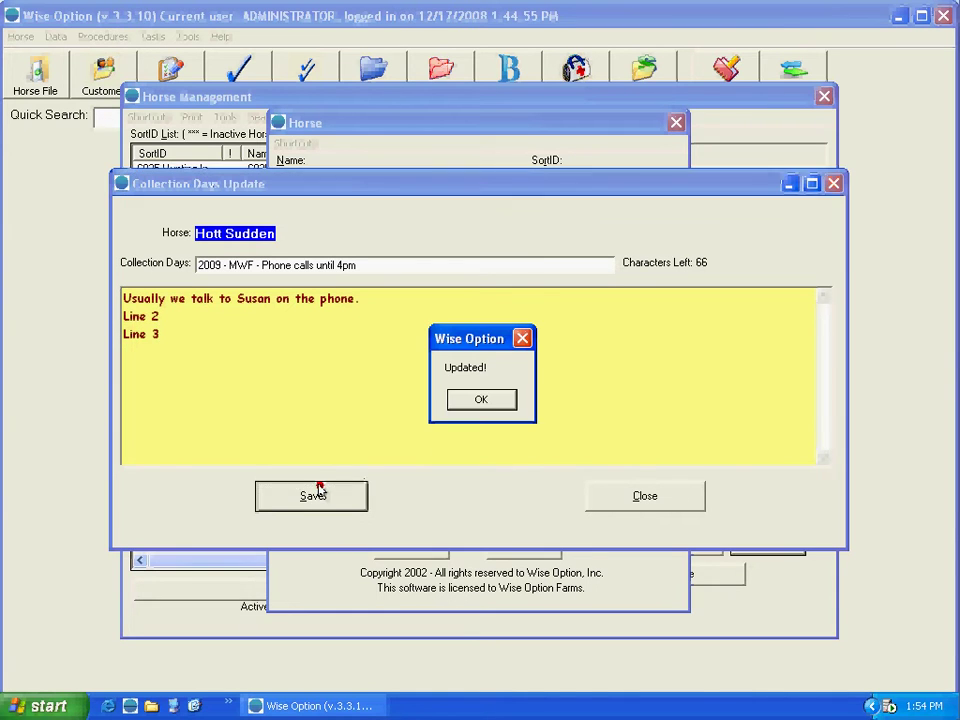
{"action": "left_click", "coordinate": [470, 404]}
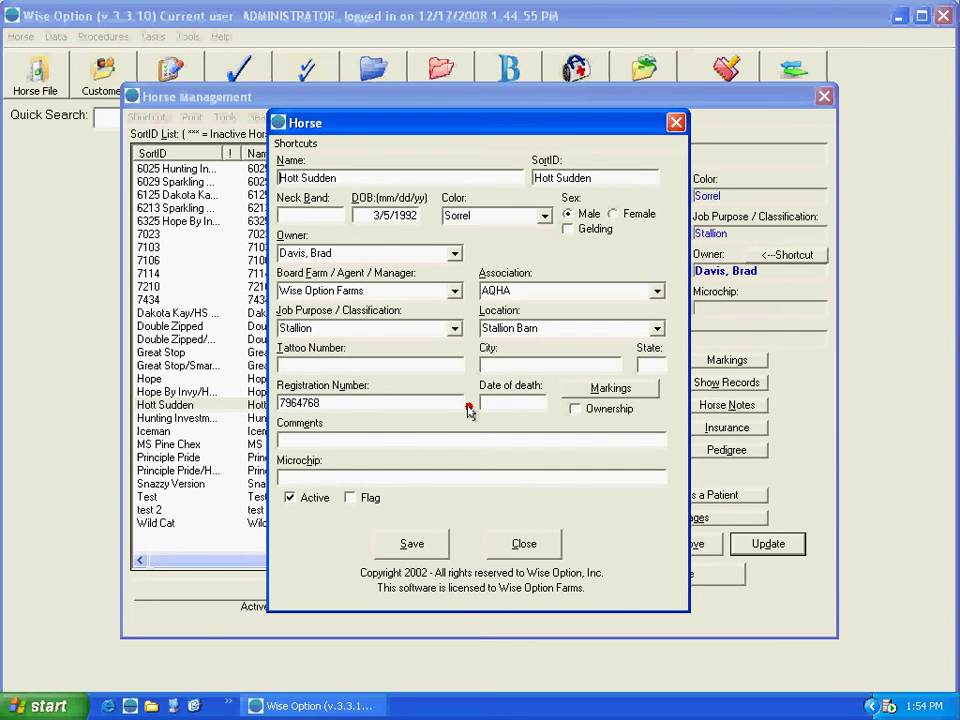
Close Hott Sudden's record and the horse list, then open mare Double Zipped from the Daily Worksheet
{"action": "left_click", "coordinate": [546, 541]}
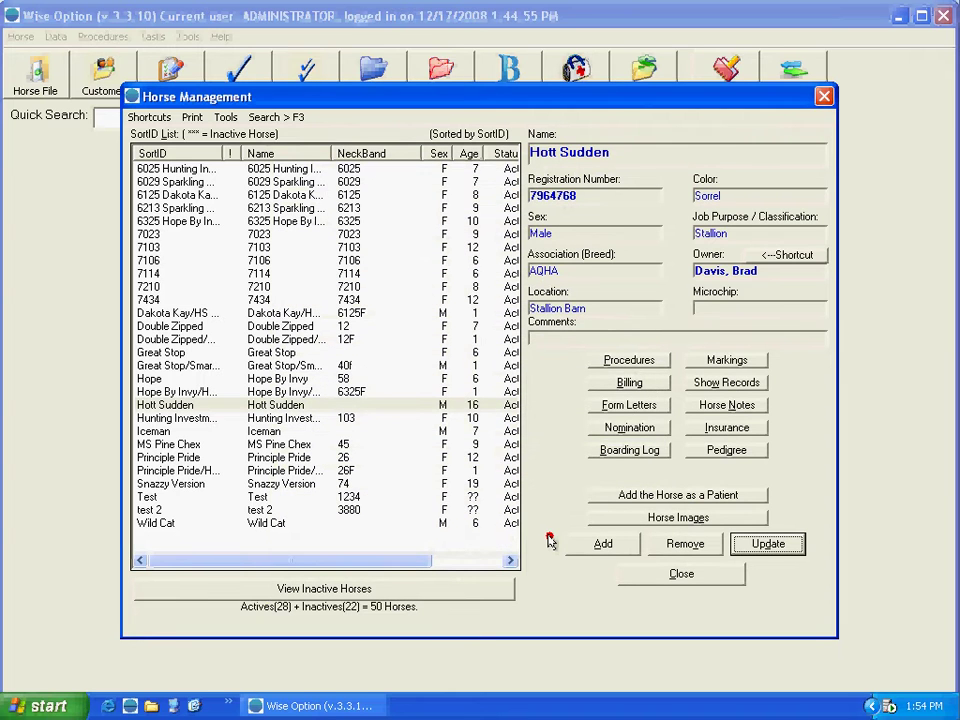
{"action": "left_click", "coordinate": [646, 575]}
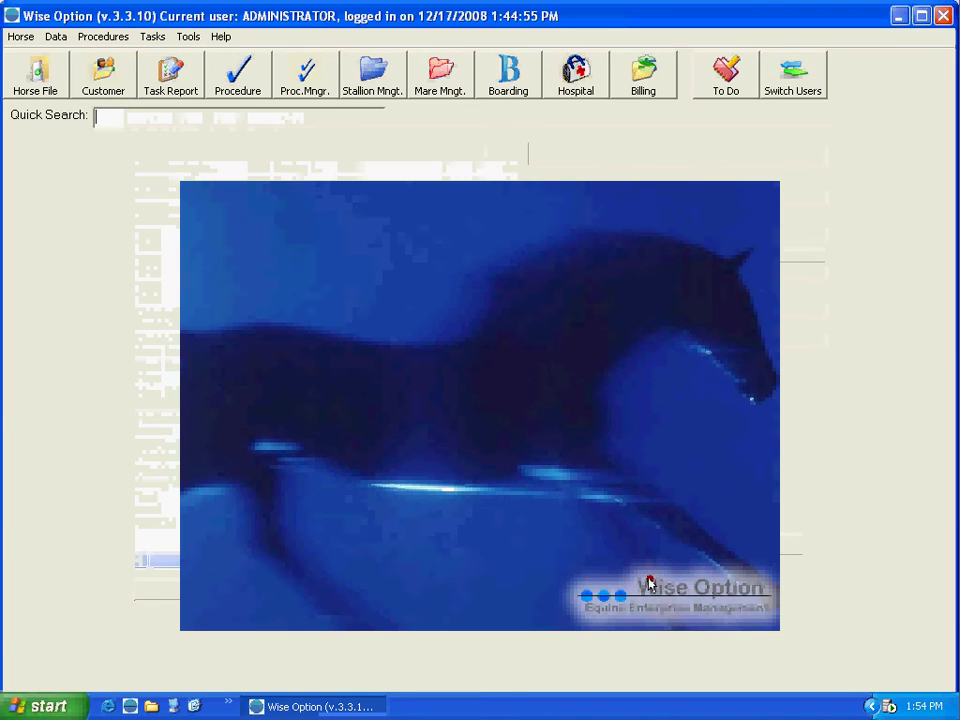
{"action": "left_click", "coordinate": [458, 78]}
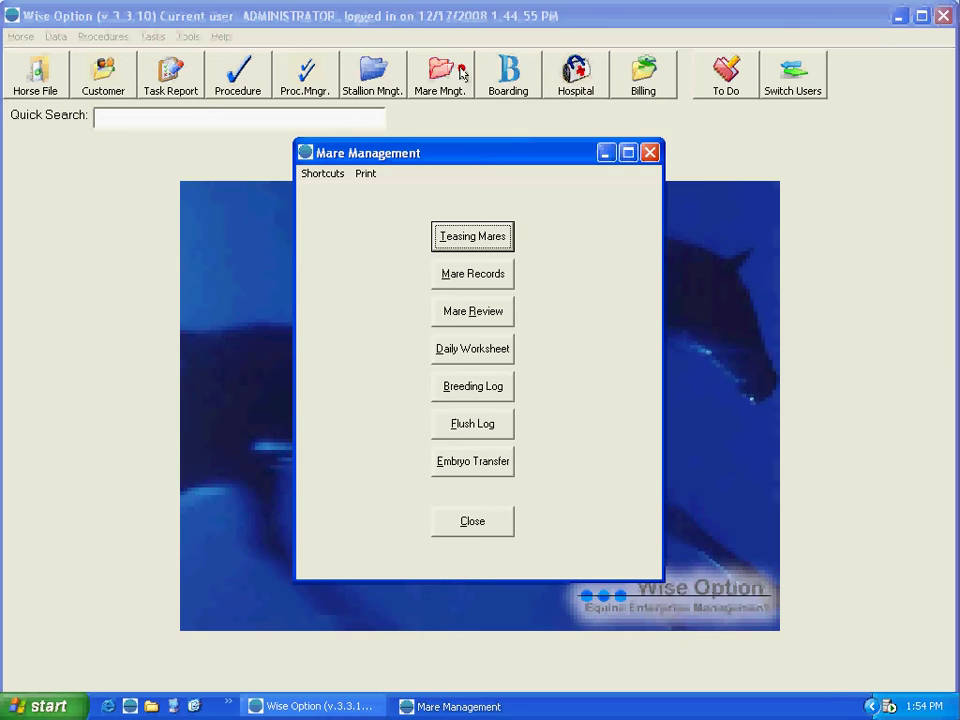
{"action": "left_click", "coordinate": [494, 352]}
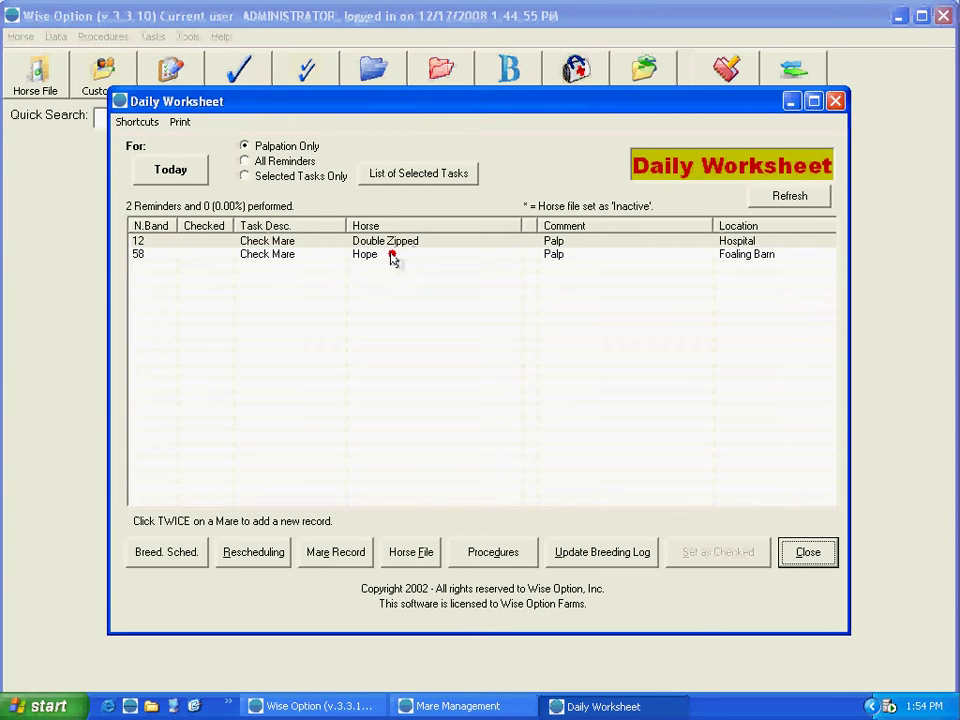
{"action": "double_click", "coordinate": [407, 242]}
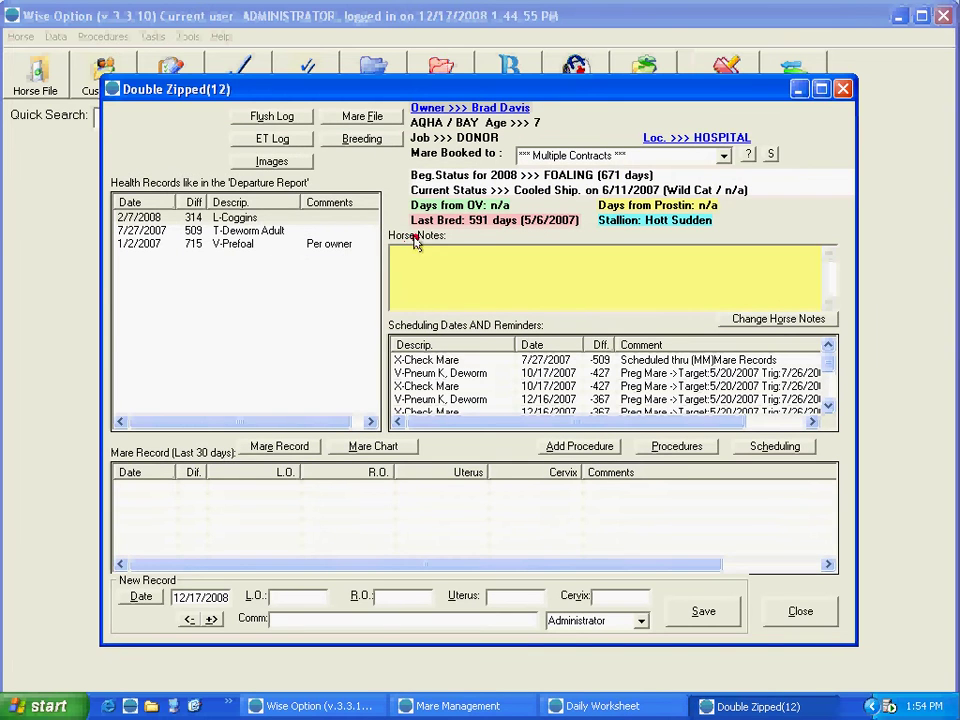
Check the stallions Double Zipped is booked to, then show their collection days (Wild Cat, Hott Sudden)
{"action": "left_click", "coordinate": [723, 156]}
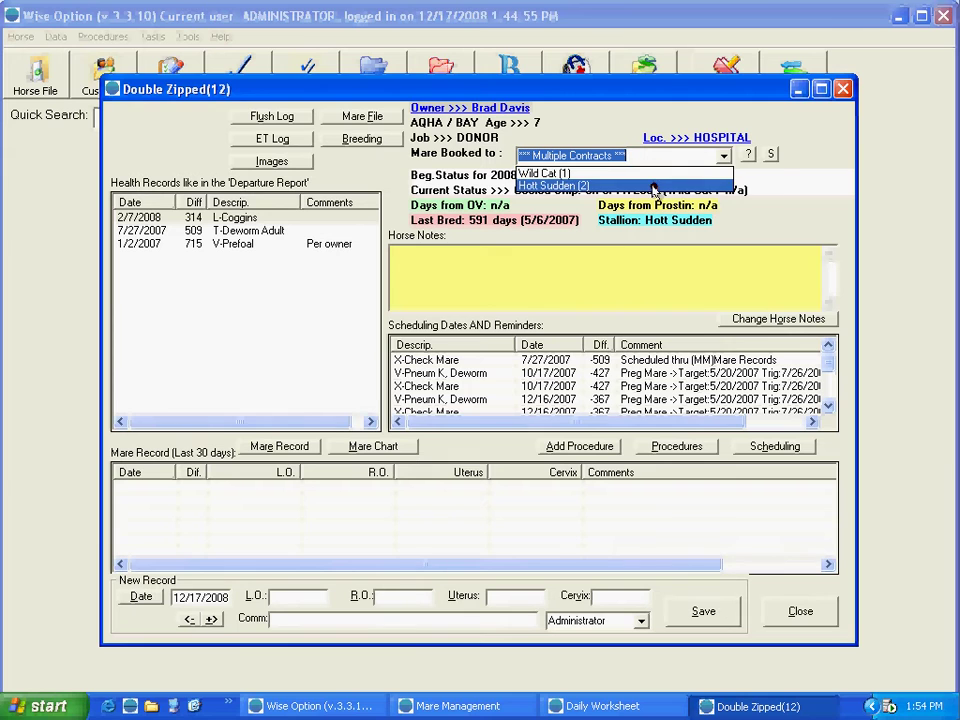
{"action": "left_click", "coordinate": [784, 158]}
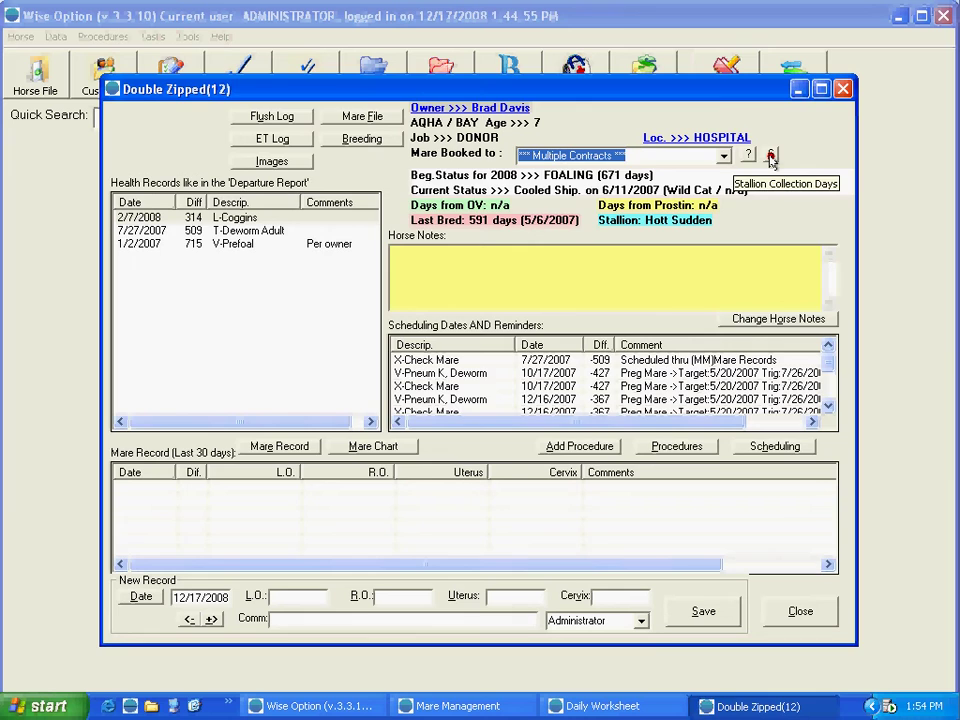
{"action": "left_click", "coordinate": [771, 157]}
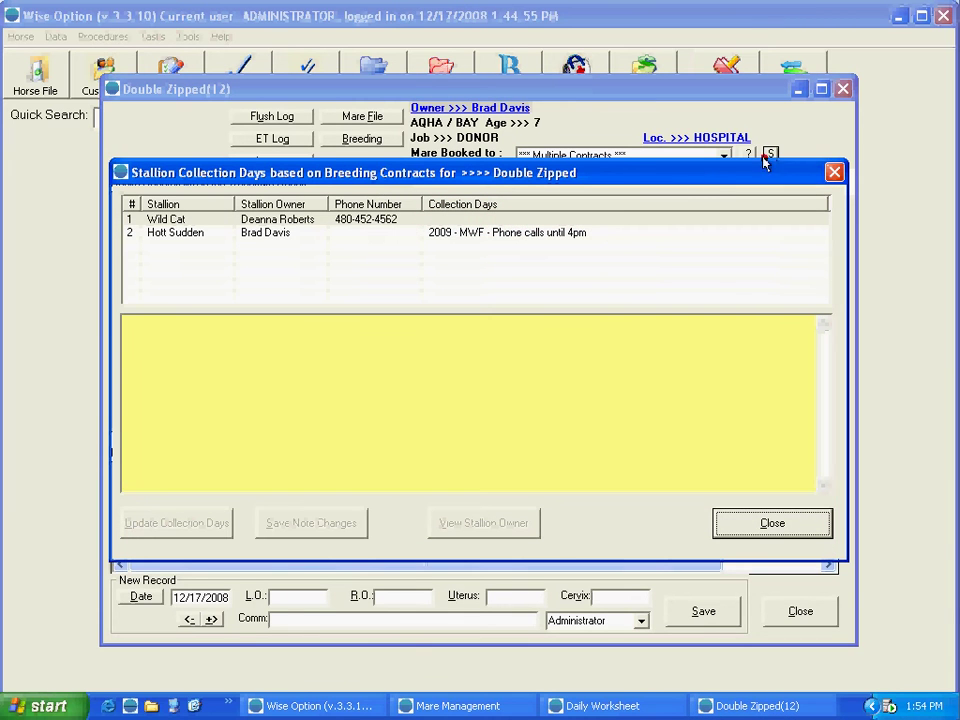
View Hott Sudden's collection notes and open the stallion owner's customer record
{"action": "left_click", "coordinate": [206, 233]}
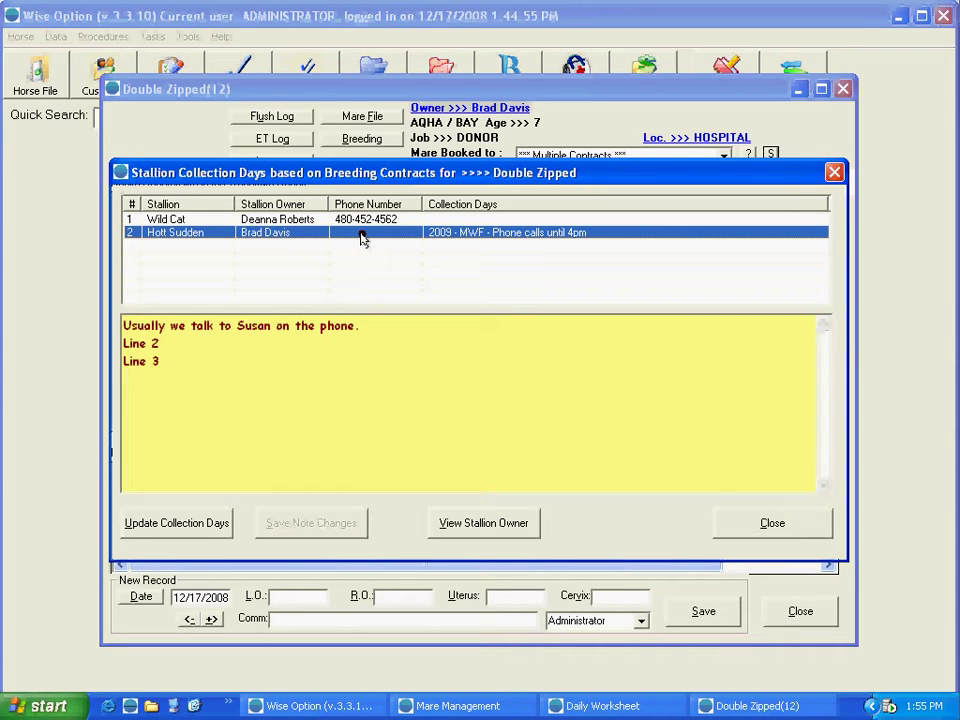
{"action": "left_click", "coordinate": [502, 533]}
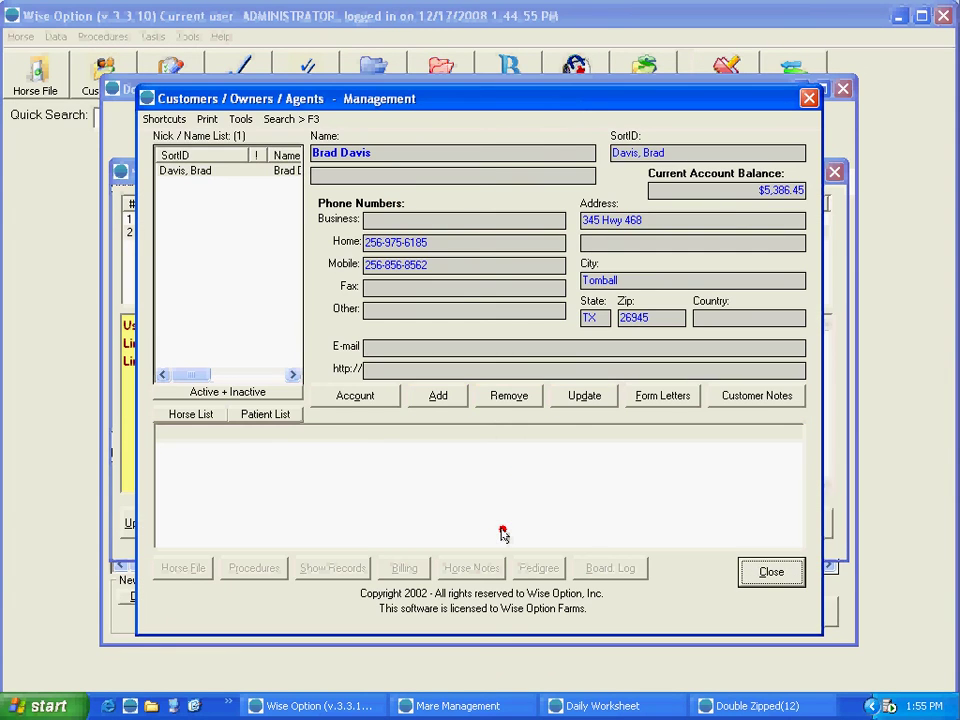
Enter the owner's business phone number and save the customer record
{"action": "left_click", "coordinate": [579, 397]}
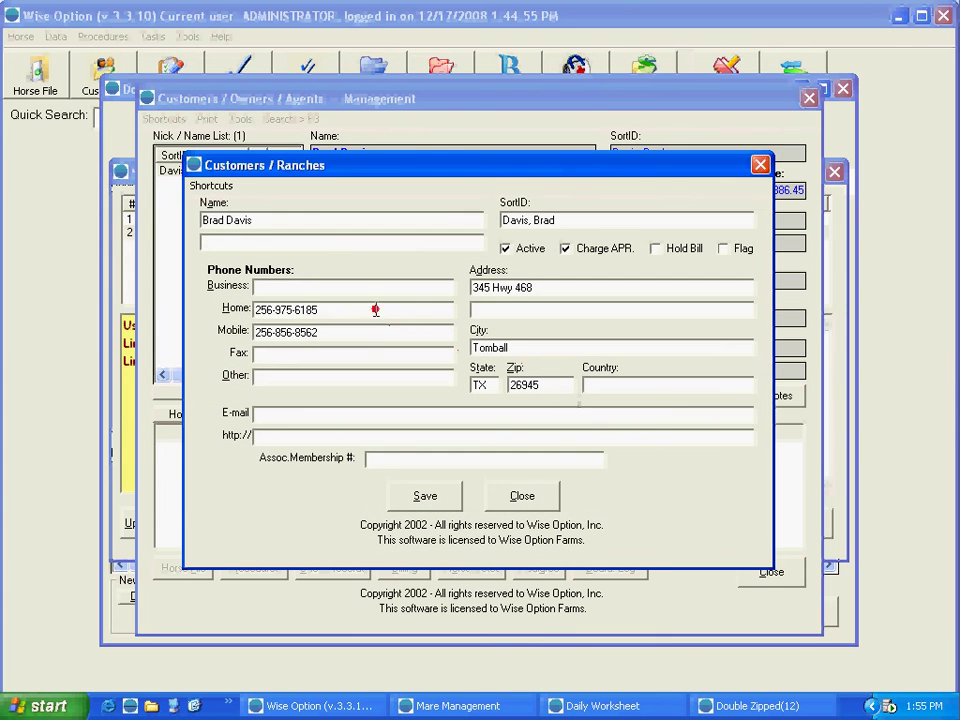
{"action": "type", "text": "256-555-1234"}
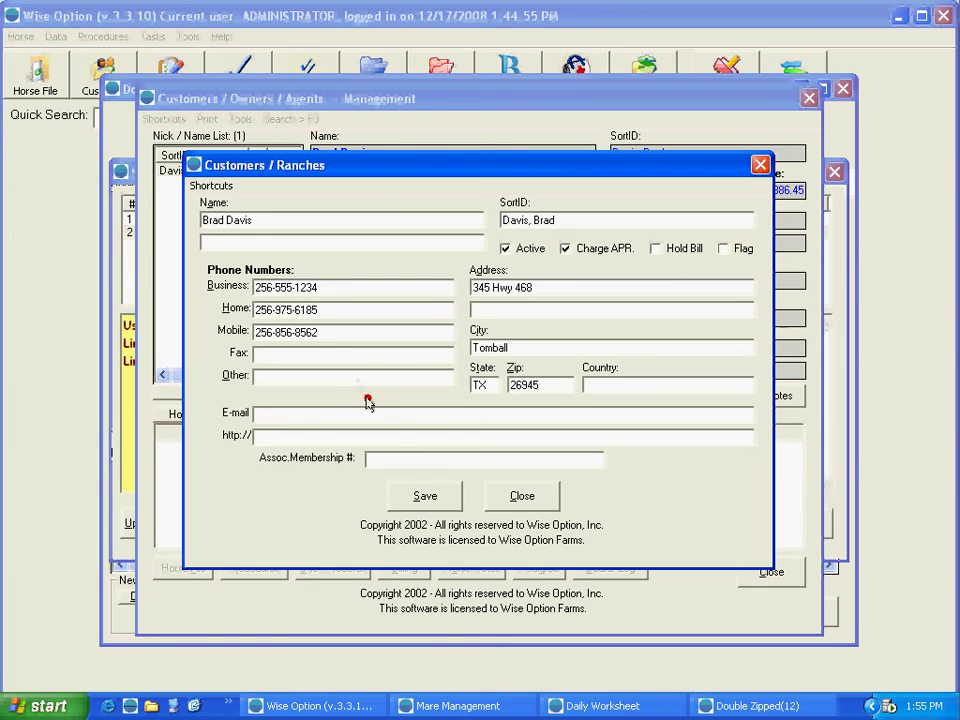
{"action": "left_click", "coordinate": [450, 494]}
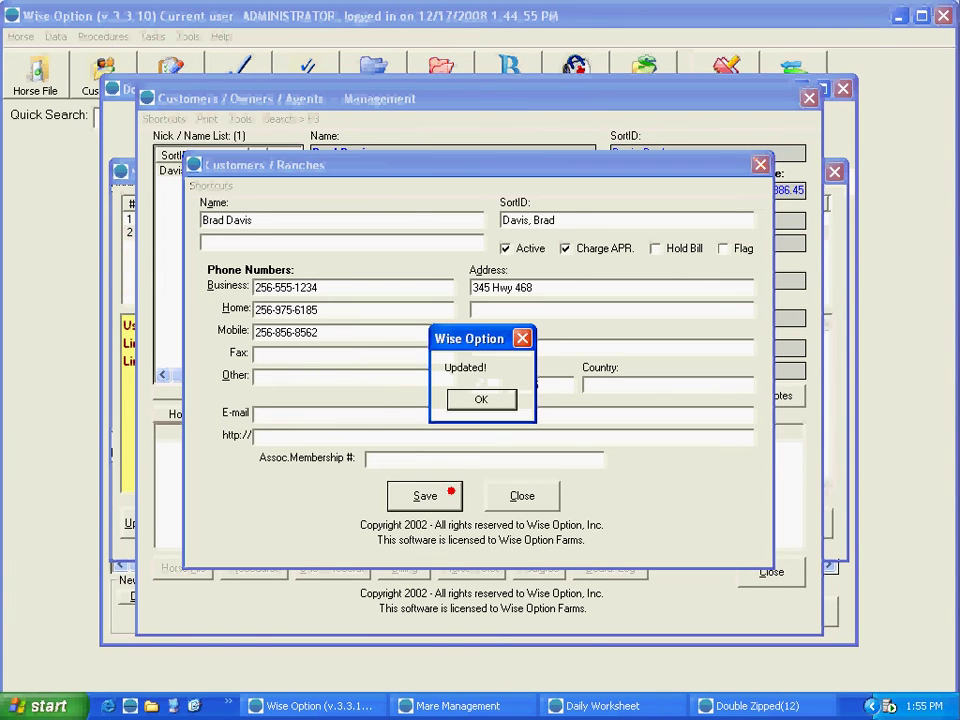
{"action": "left_click", "coordinate": [482, 406]}
Close customer management, select Wild Cat in the collection days list and start its Collection Days Update
{"action": "left_click", "coordinate": [763, 571]}
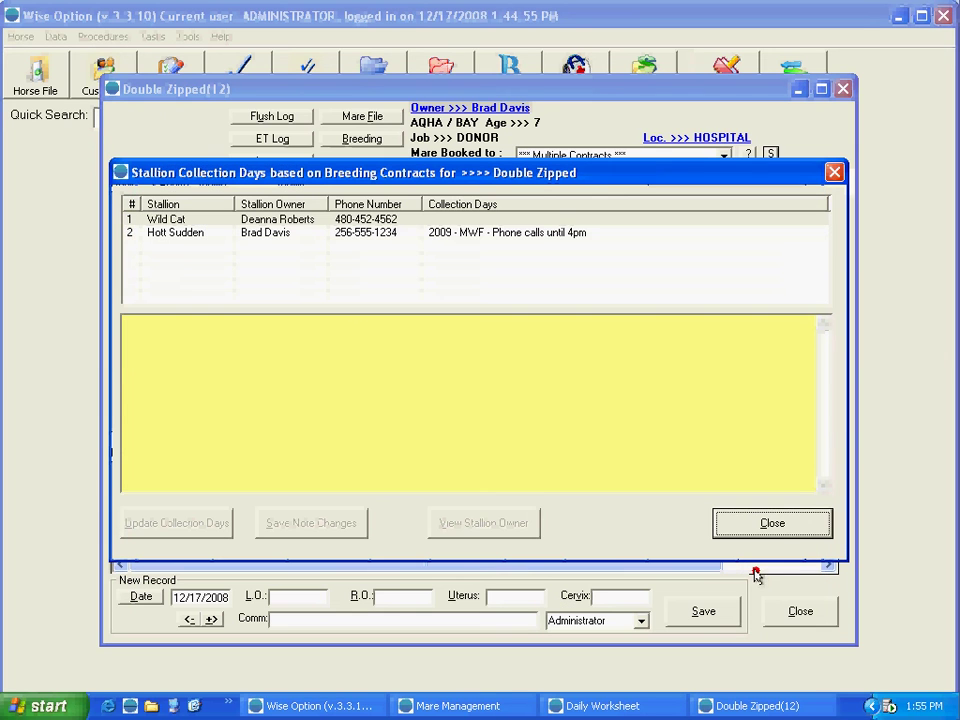
{"action": "left_click", "coordinate": [386, 234]}
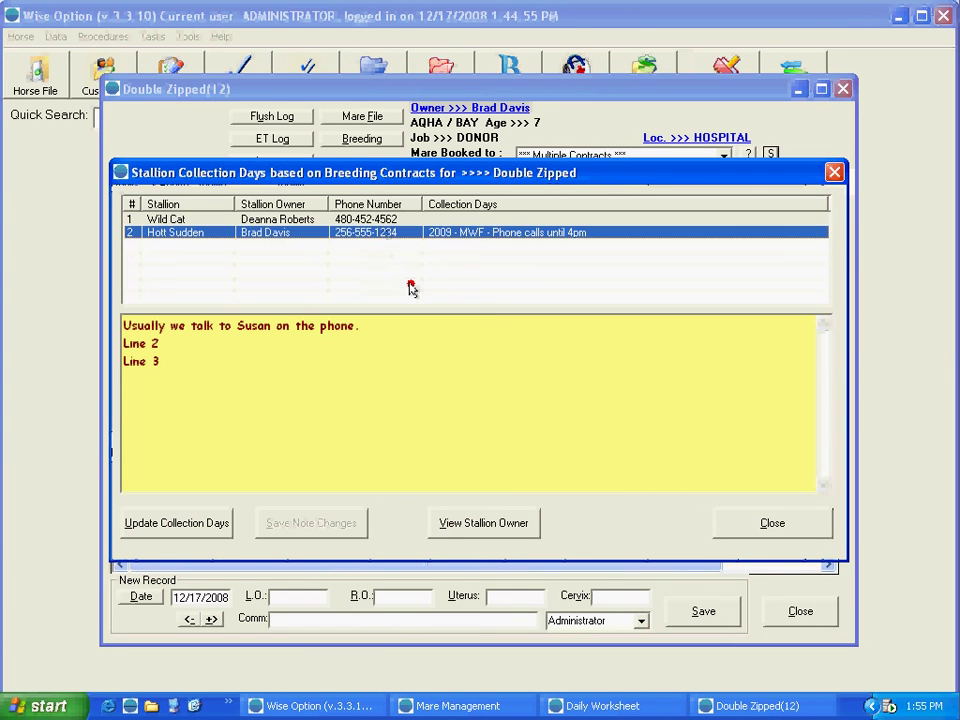
{"action": "left_click", "coordinate": [465, 220]}
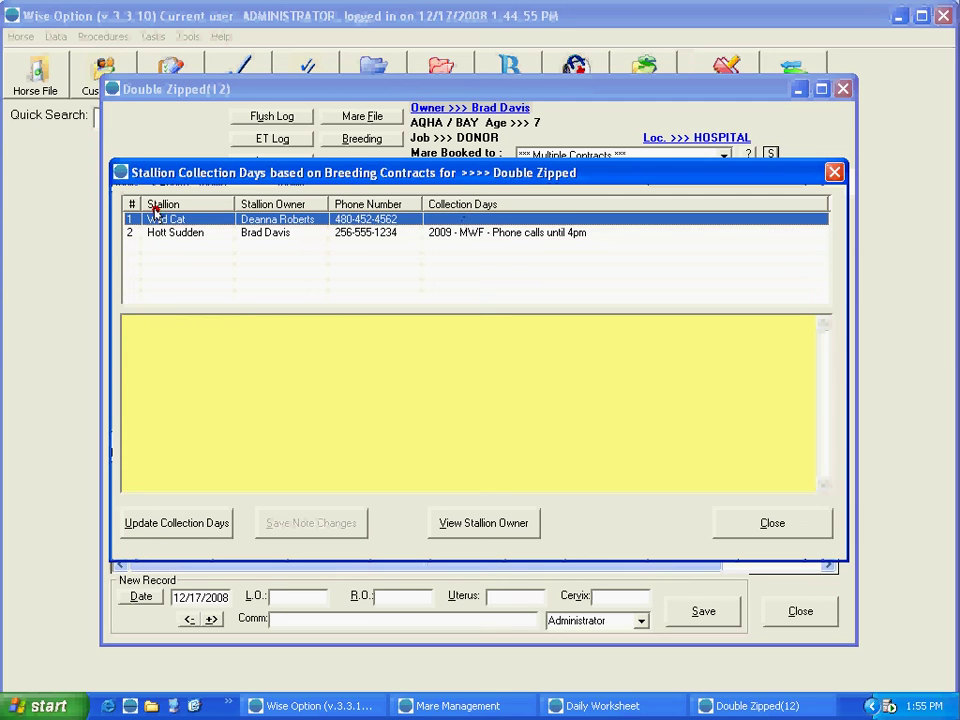
{"action": "left_click", "coordinate": [222, 393]}
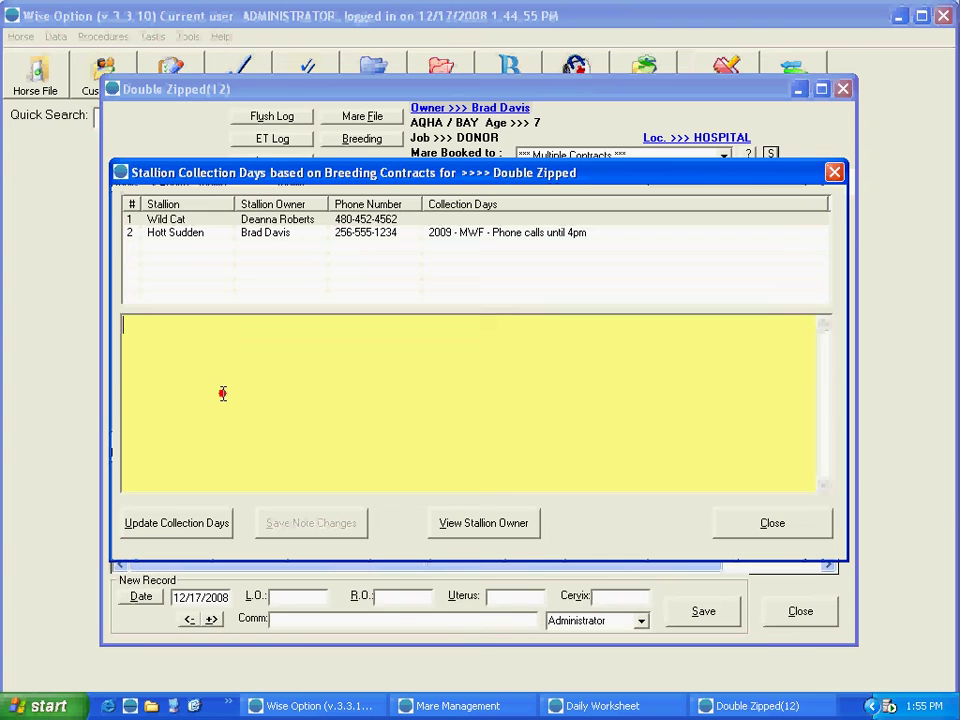
{"action": "left_click", "coordinate": [498, 222]}
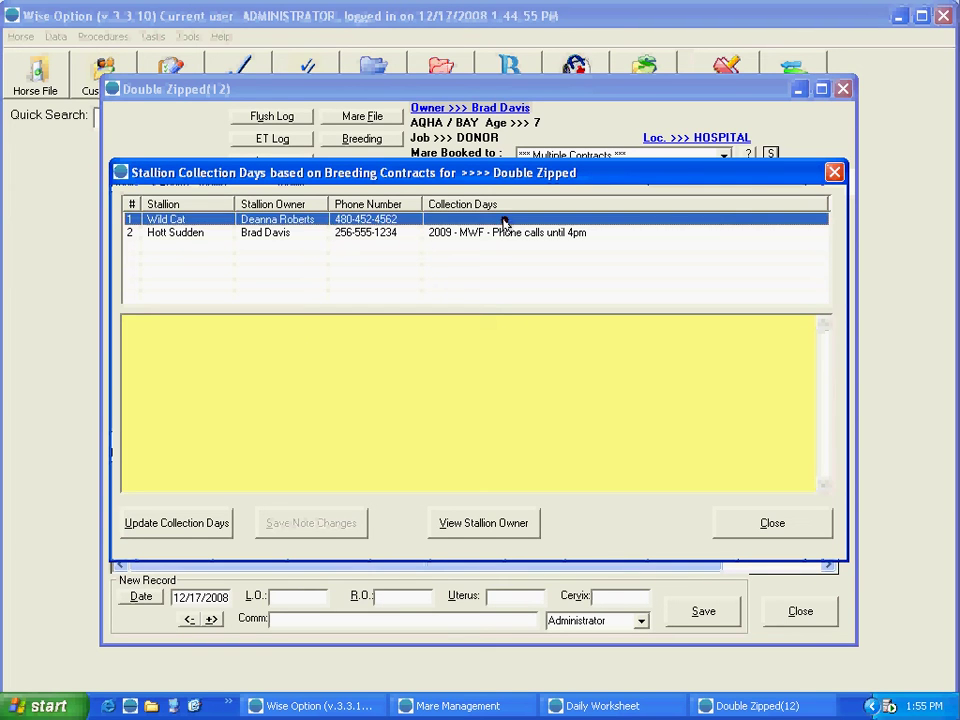
{"action": "left_click", "coordinate": [190, 535]}
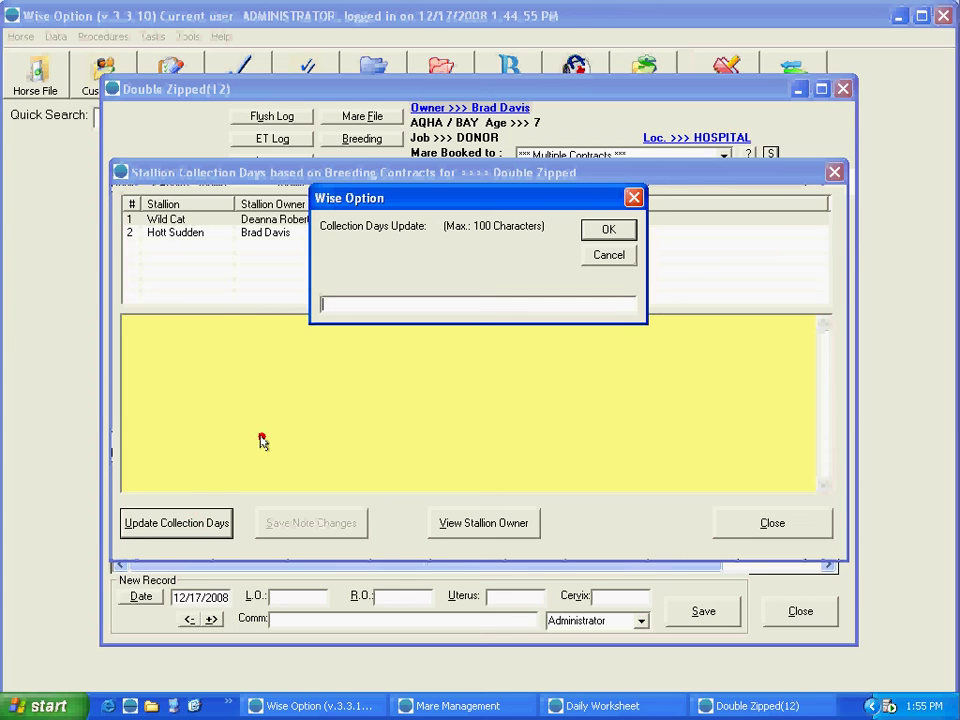
Enter '2009 - Every Other Day - starts on 2/15/2009' as Wild Cat's collection days
{"action": "type", "text": "2009 - Every Other DA"}
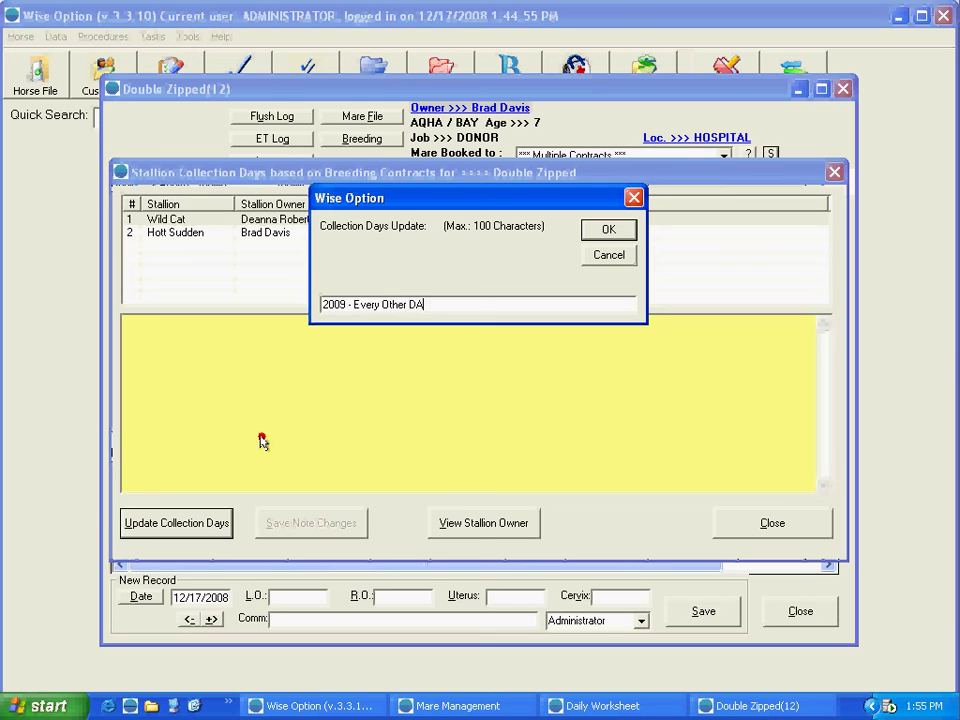
{"action": "type", "text": "y - starts on 2/15/2009"}
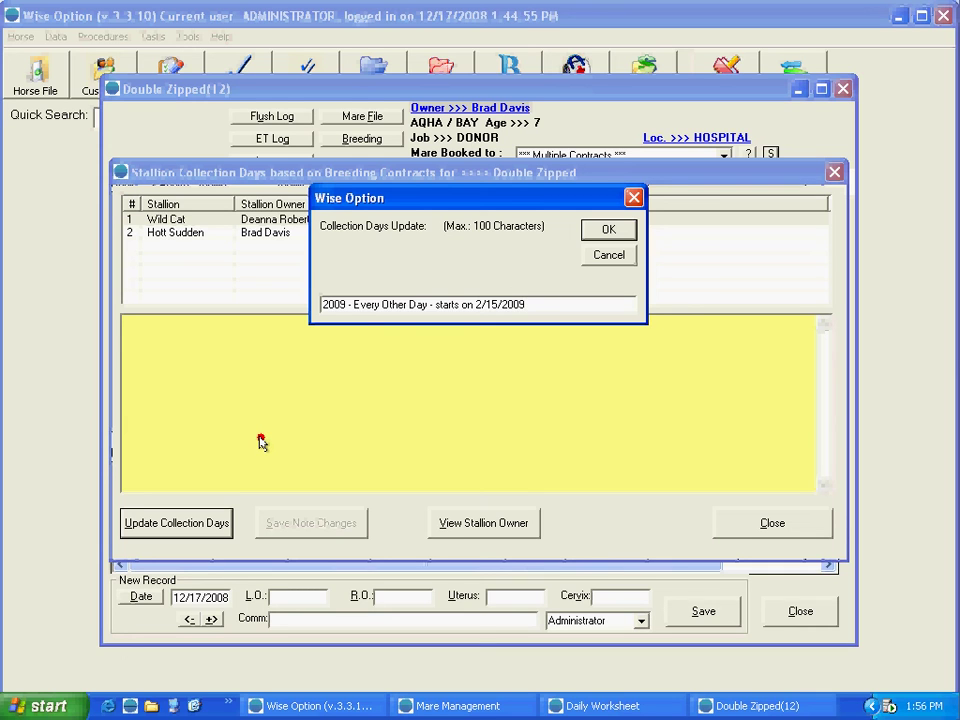
{"action": "left_click", "coordinate": [603, 228]}
Save Wild Cat's note 'Here is my comment.' with a second line 'Line 2 of the comment.'
{"action": "left_click", "coordinate": [419, 377]}
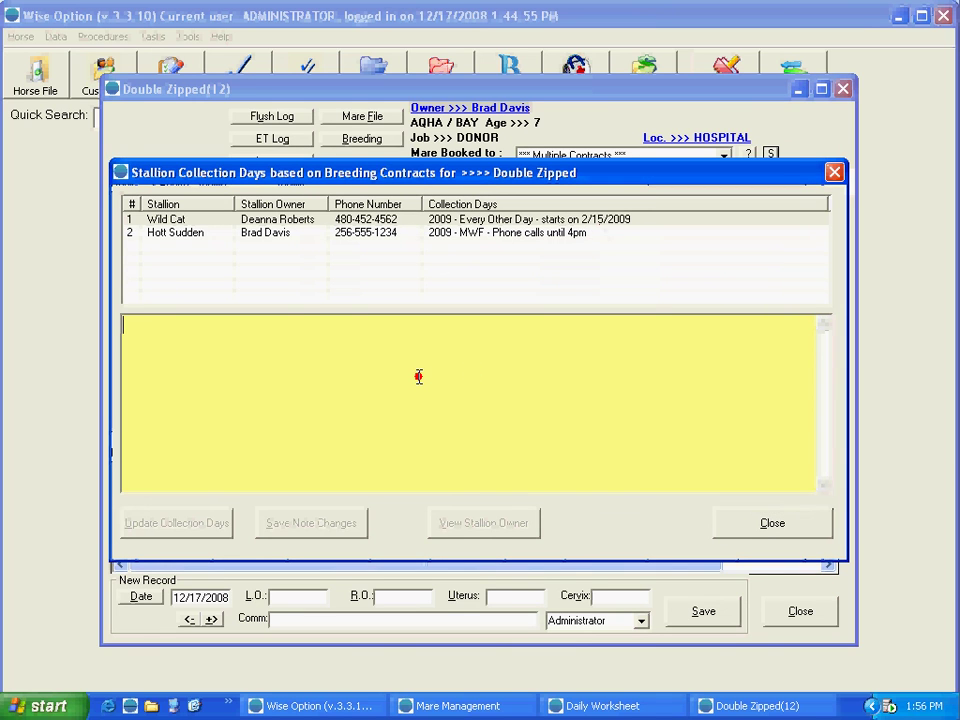
{"action": "type", "text": "Here "}
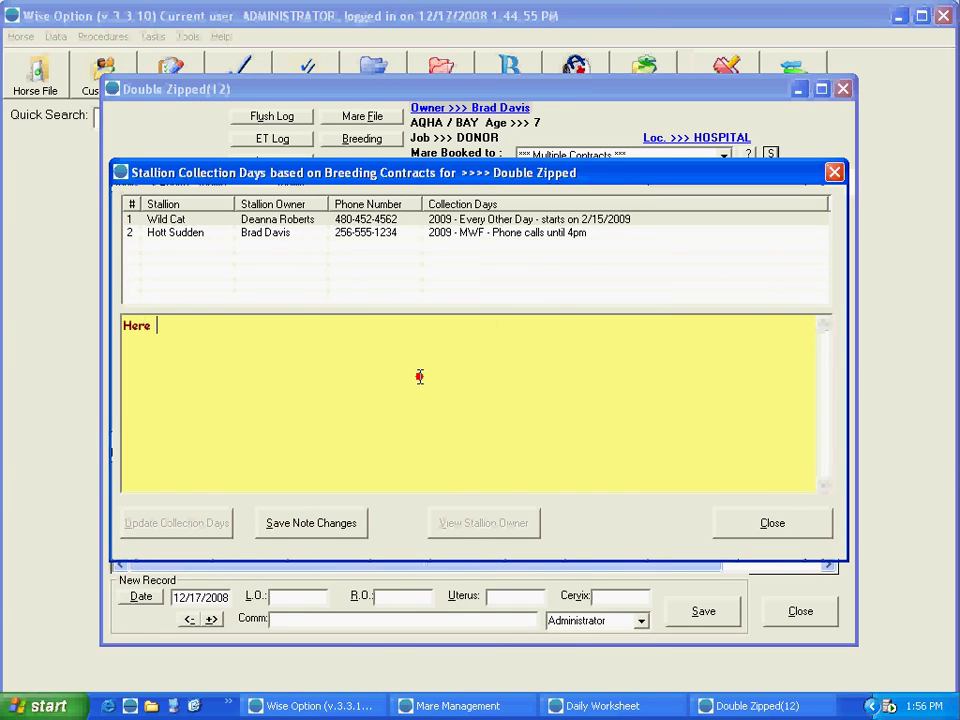
{"action": "type", "text": "is my comment."}
{"action": "key", "text": "Return"}
{"action": "type", "text": "Line"}
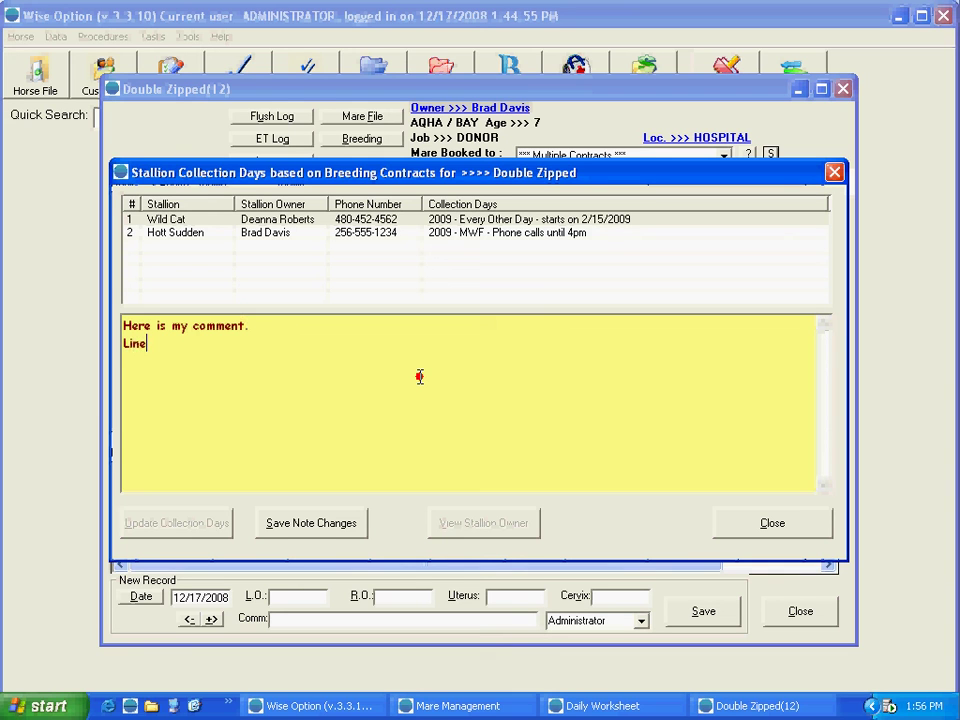
{"action": "type", "text": " 2 of the comment."}
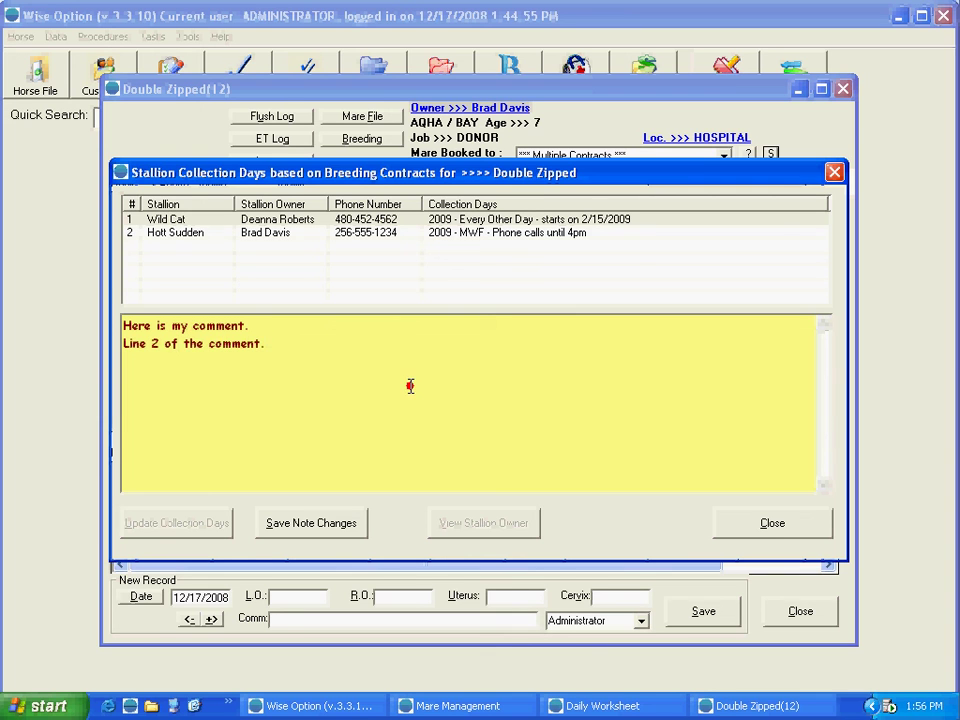
{"action": "left_click", "coordinate": [302, 528]}
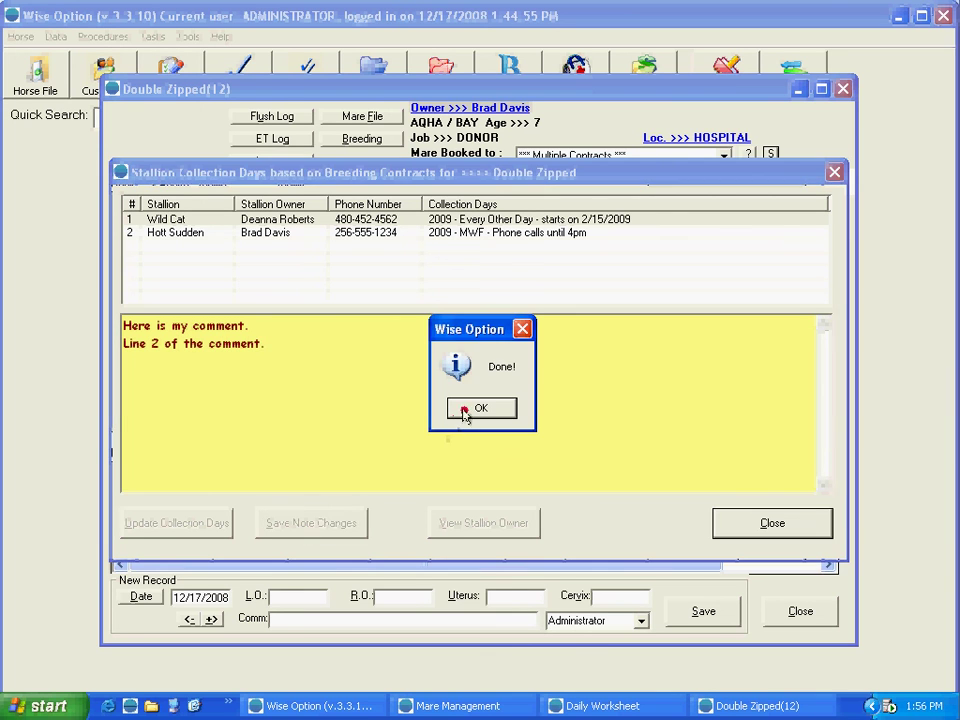
{"action": "left_click", "coordinate": [467, 410]}
Close and reopen the stallion collection days list to confirm Wild Cat's note, then dismiss it
{"action": "left_click", "coordinate": [733, 522]}
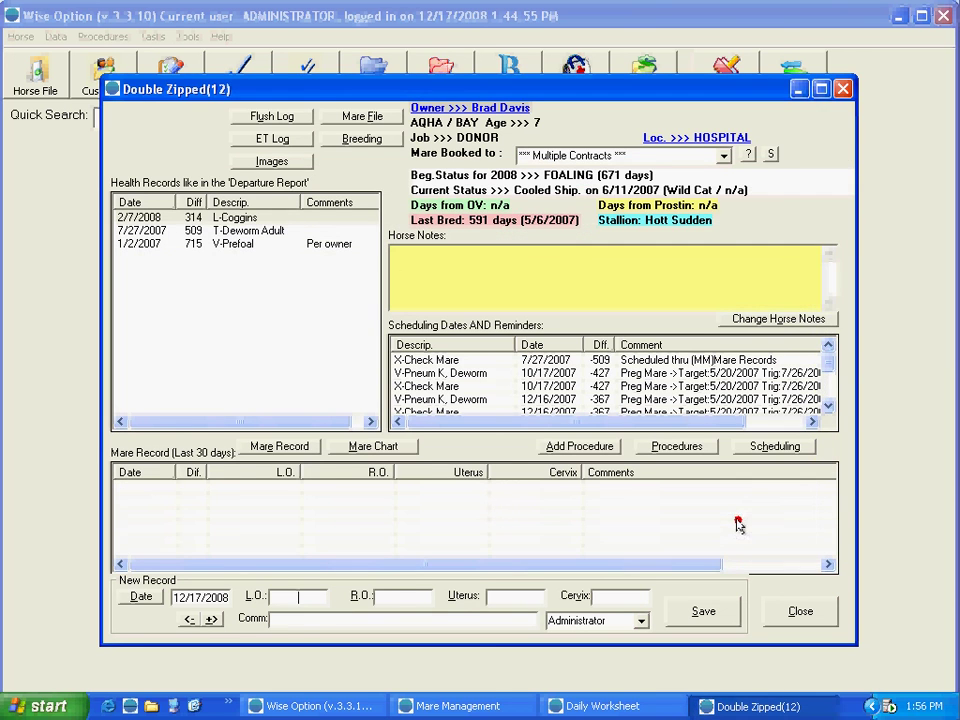
{"action": "left_click", "coordinate": [770, 154]}
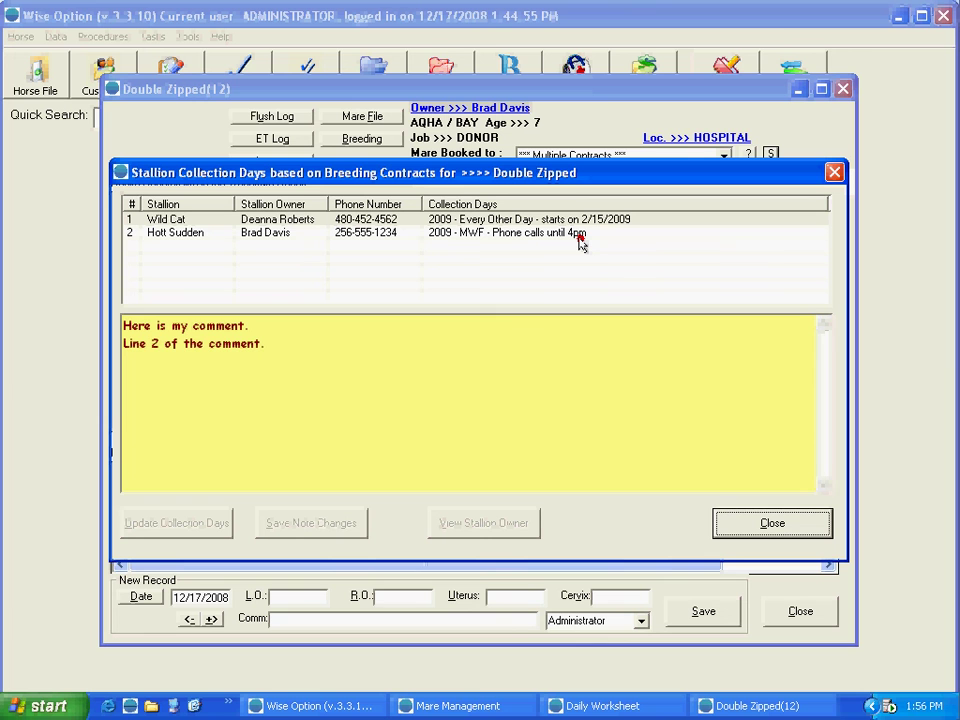
{"action": "key", "text": "Escape"}
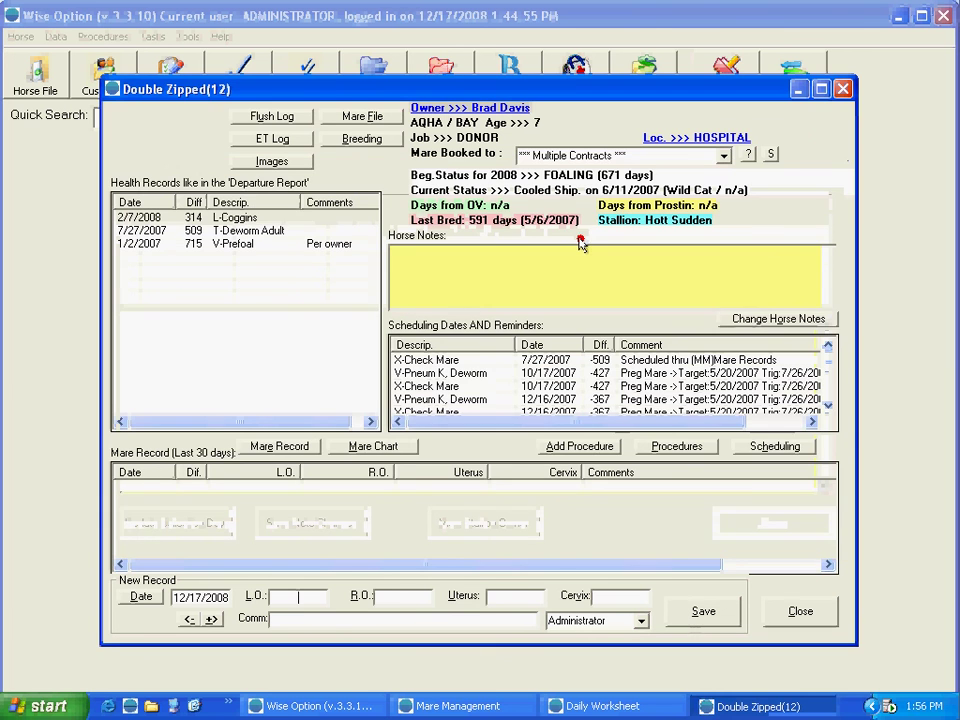
Close Double Zipped's mare record and the Daily Worksheet, returning to Wise Option's main window
{"action": "key", "text": "Escape"}
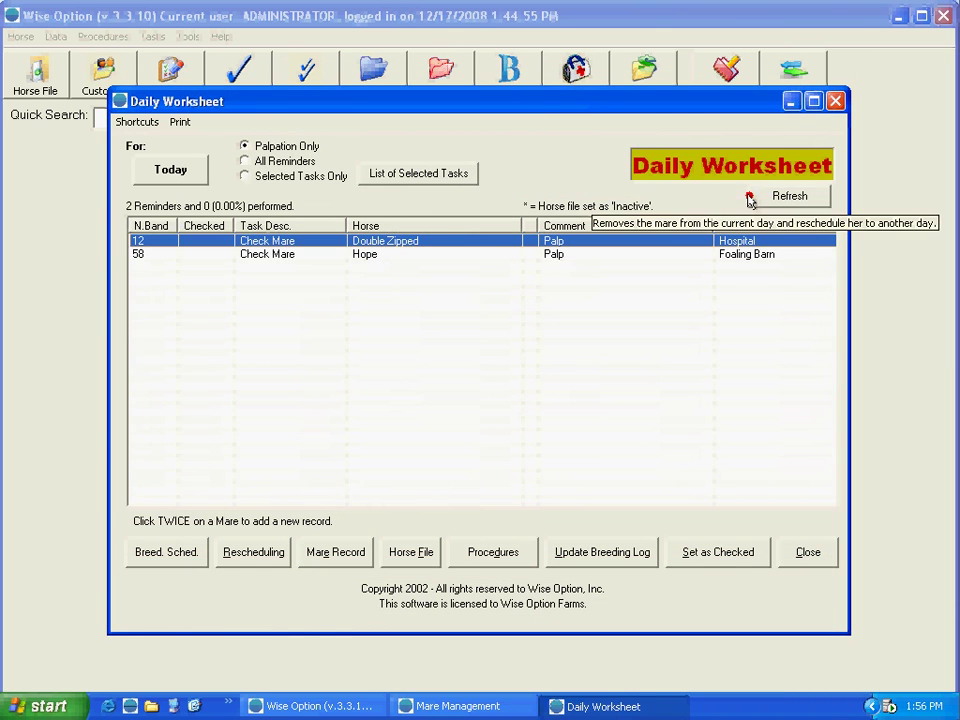
{"action": "key", "text": "Escape"}
{"action": "key", "text": "Escape"}
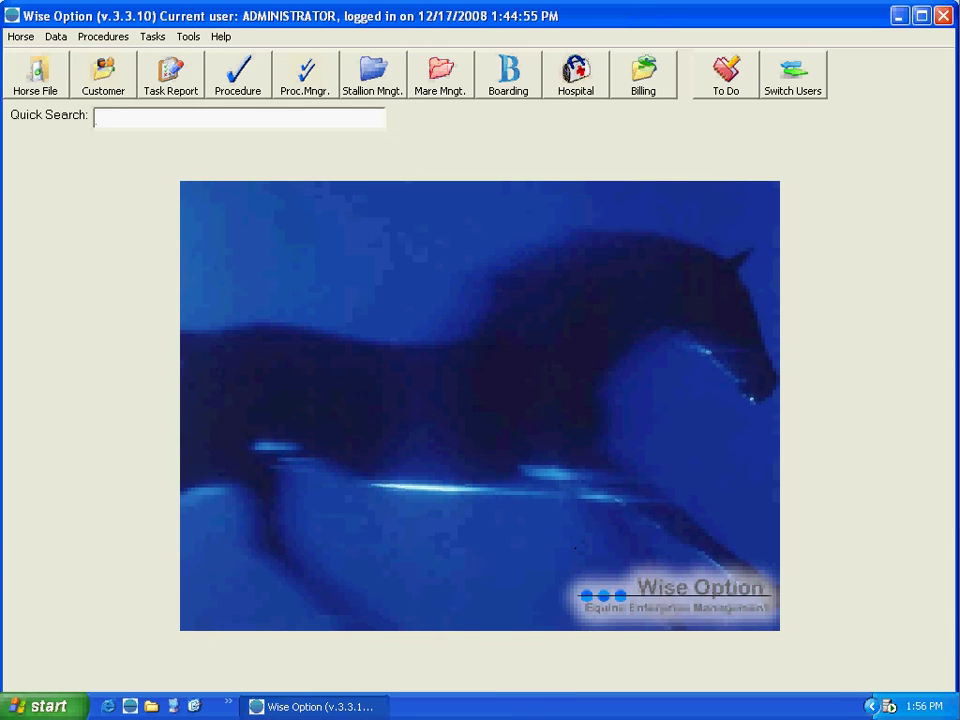